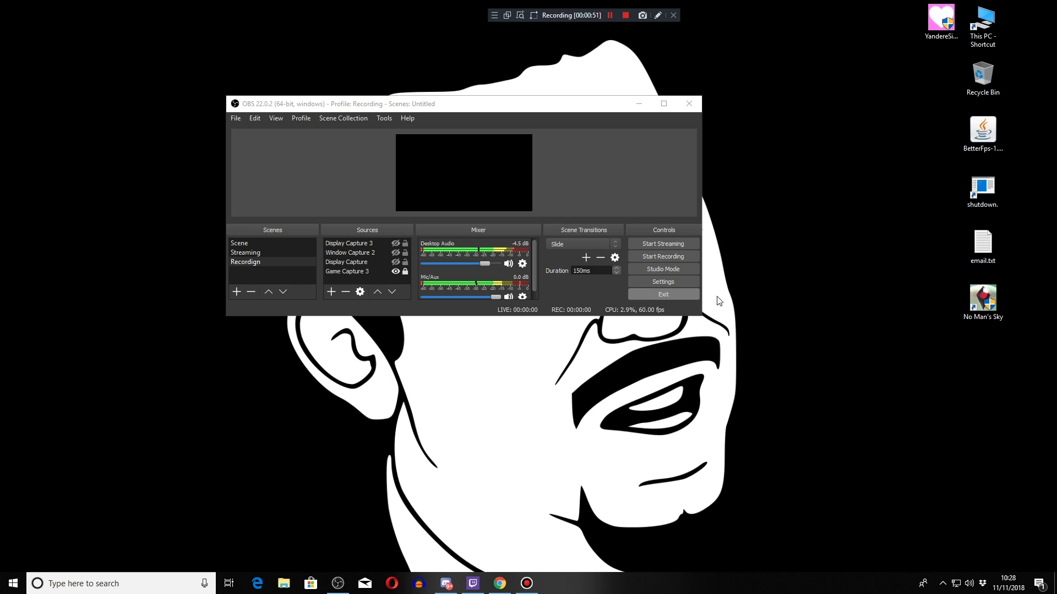
Step: Open the OBS Settings dialog
key(ctrl+shift+d)
mouse_move(772, 316)
mouse_down()
mouse_move(688, 300)
mouse_move(677, 283)
mouse_up()
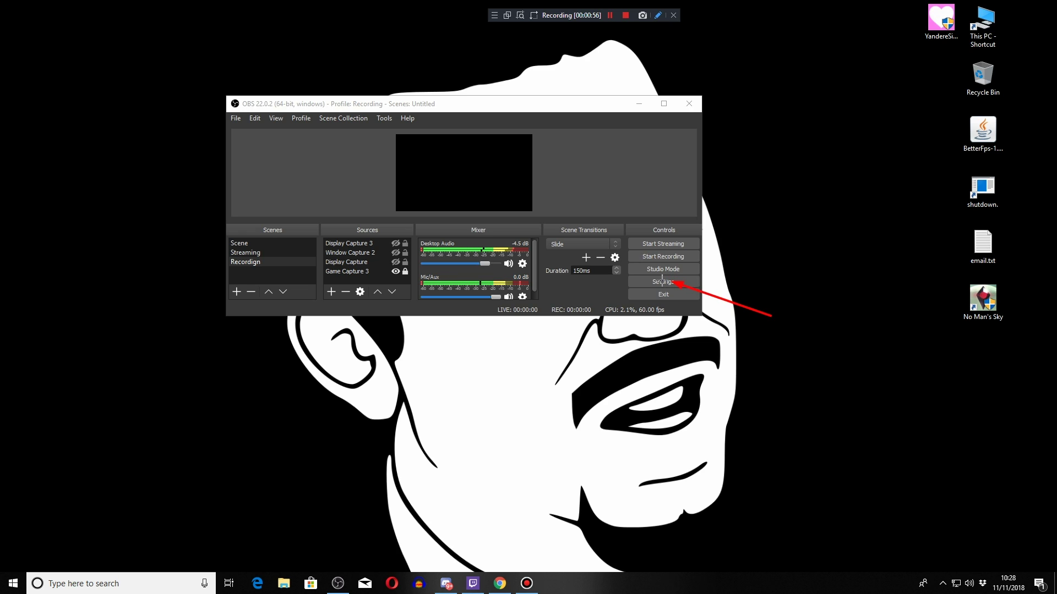
key(ctrl+shift+d)
click(662, 279)
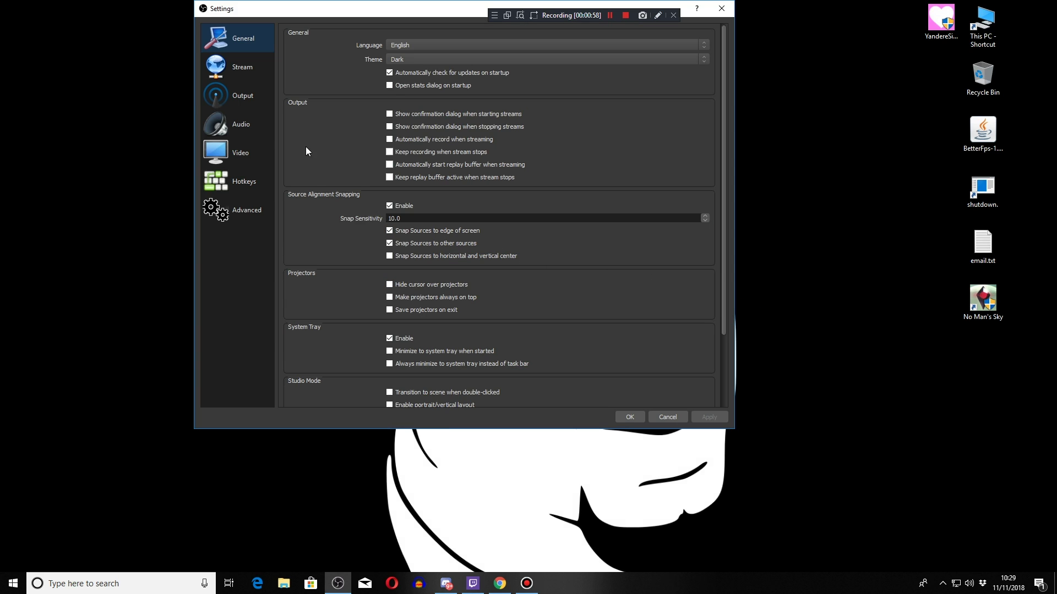
Step: Check the Audio page, then confirm in Output that streaming uses audio track 1
key(ctrl+shift+d)
drag(286, 171, 234, 130)
key(ctrl+shift+d)
click(222, 126)
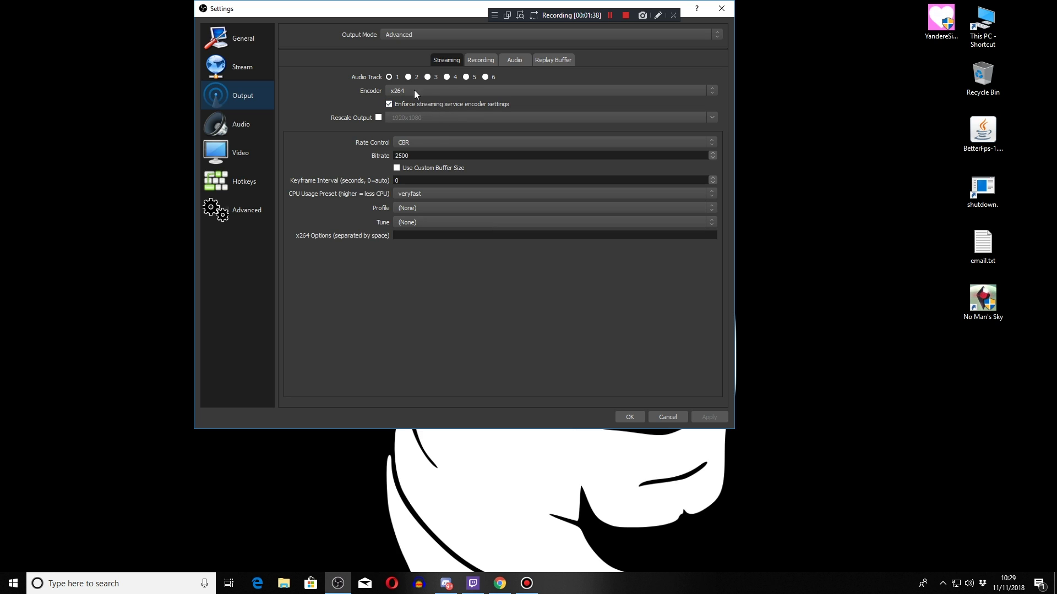
drag(425, 113, 389, 77)
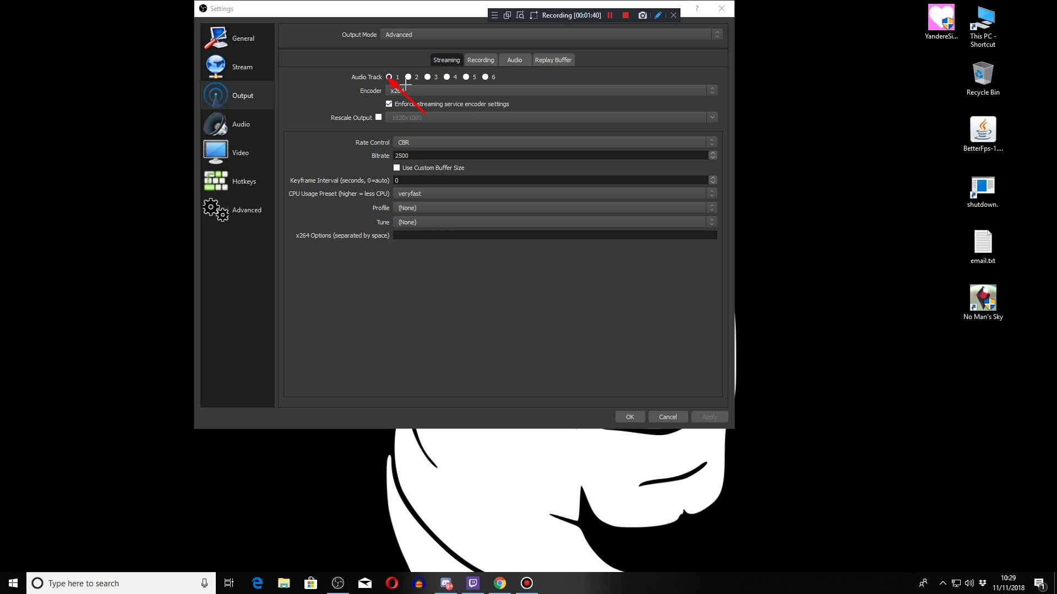
right_click(450, 90)
Step: Review the Recording output tab: mp4 to F:/footage, NVENC H.264 CQP 15, audio tracks 1 and 2
click(485, 59)
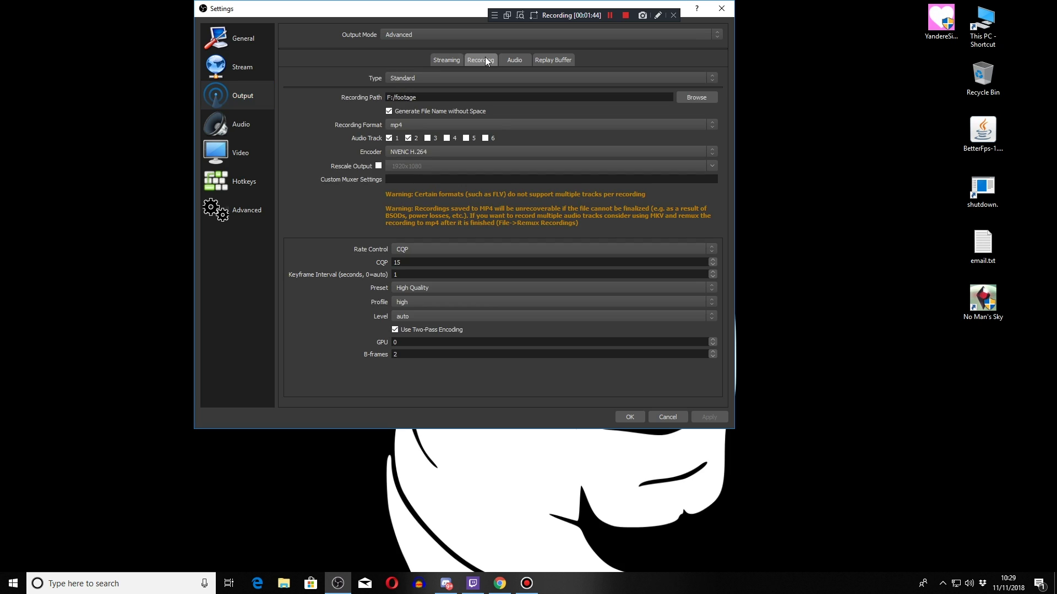
key(ctrl+shift+d)
drag(511, 209, 398, 144)
drag(540, 182, 418, 142)
drag(694, 347, 668, 414)
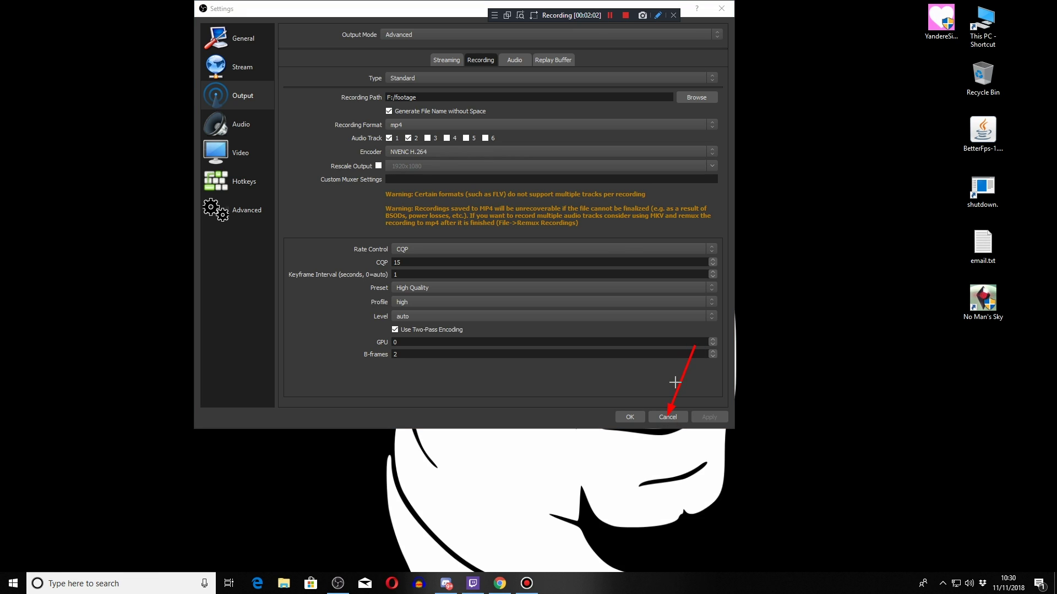
Step: Cancel the Settings dialog without saving any changes
click(669, 415)
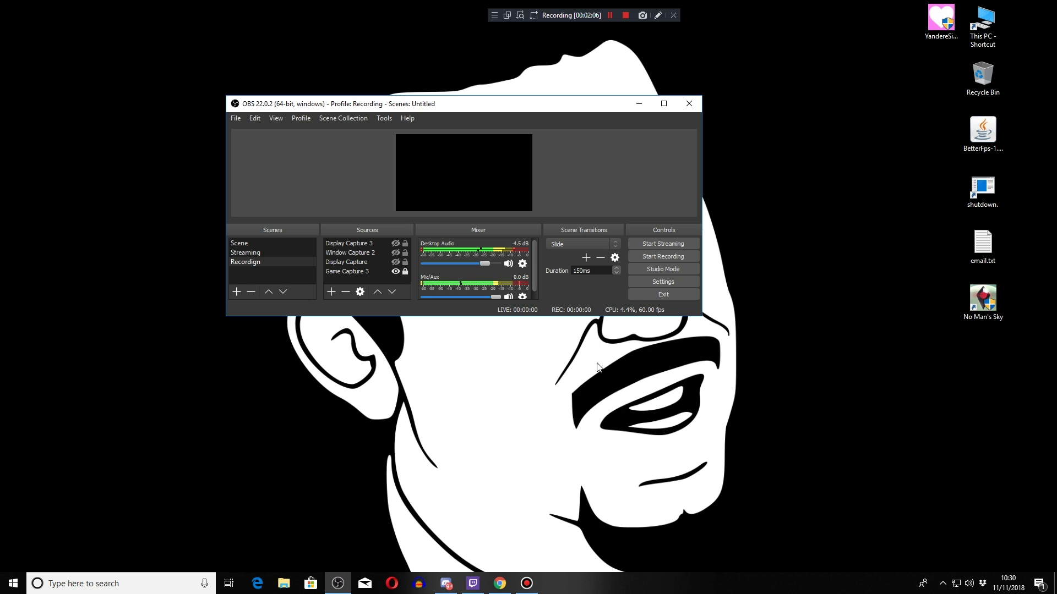
key(ctrl+shift+d)
mouse_move(647, 400)
mouse_down()
mouse_move(571, 346)
mouse_move(531, 301)
mouse_up()
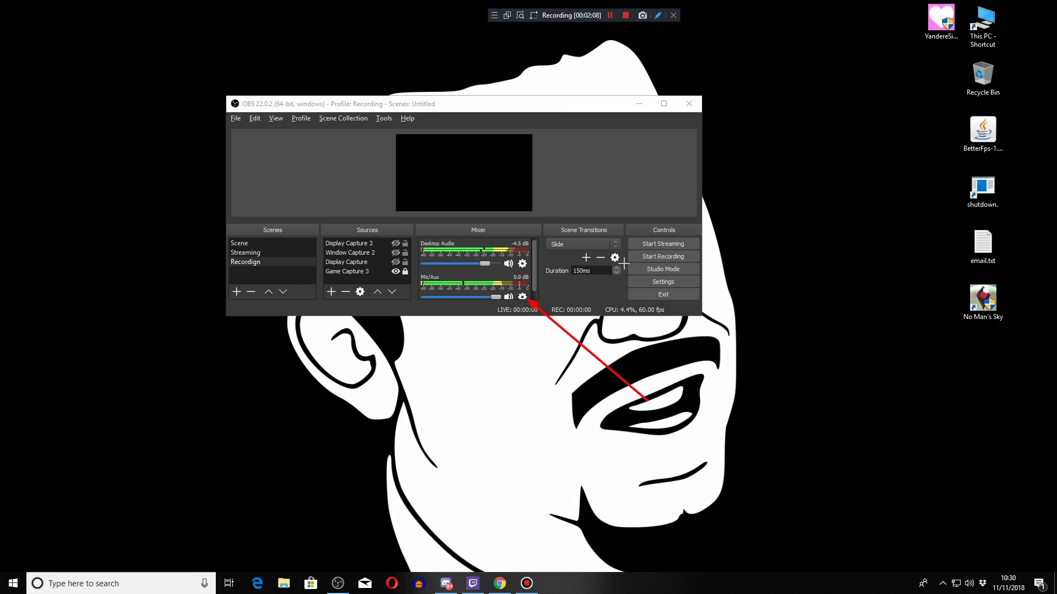
mouse_move(749, 139)
mouse_down()
mouse_move(536, 246)
mouse_move(528, 263)
mouse_up()
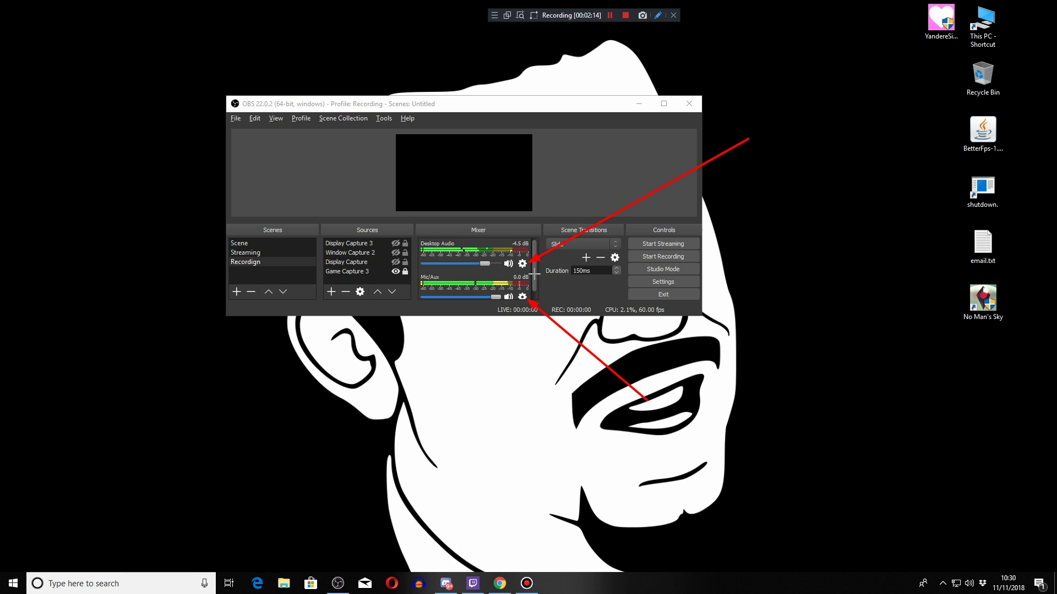
key(Escape)
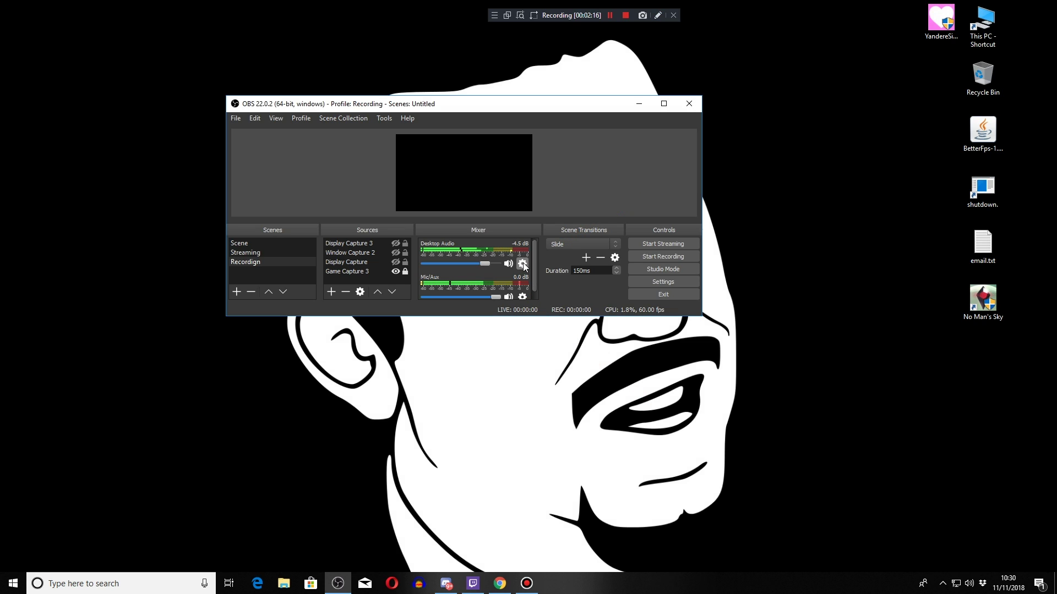
Step: Bring up the Desktop Audio source's options menu in the Mixer
click(523, 264)
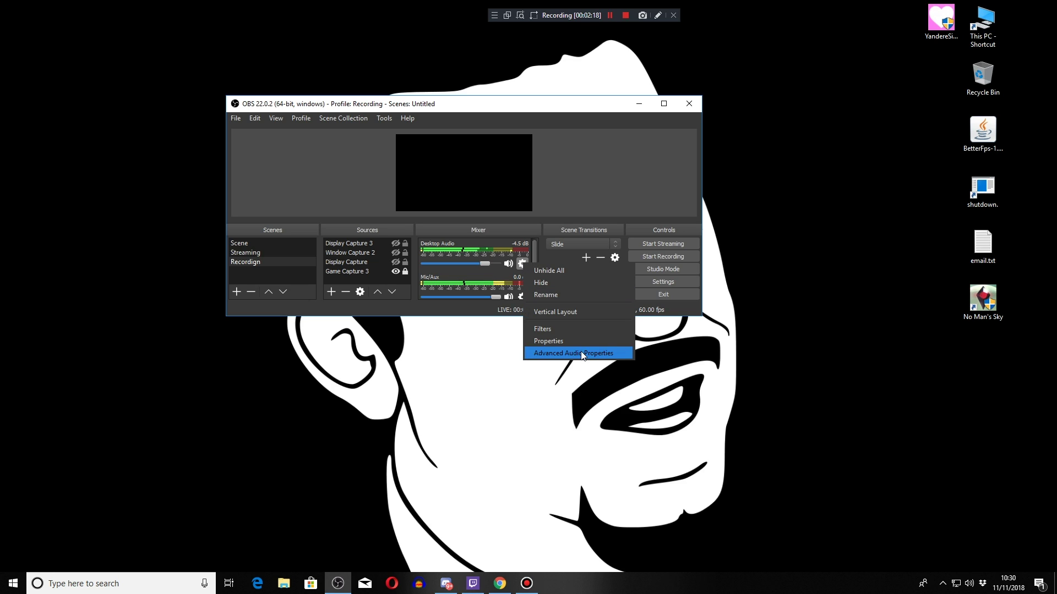
key(Escape)
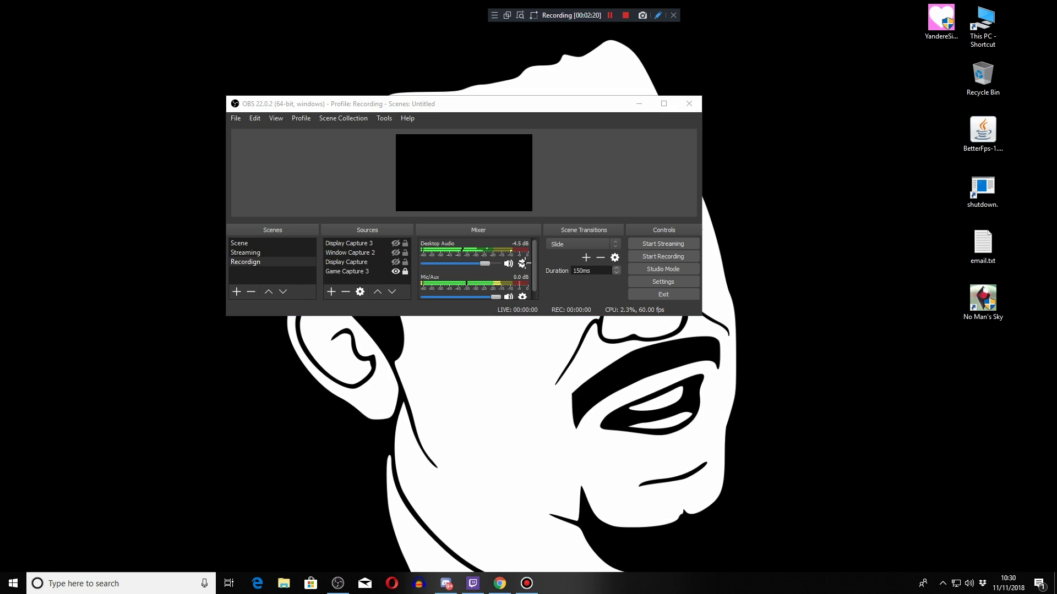
mouse_move(567, 269)
mouse_down()
mouse_move(548, 330)
mouse_move(578, 332)
mouse_up()
key(Escape)
click(523, 263)
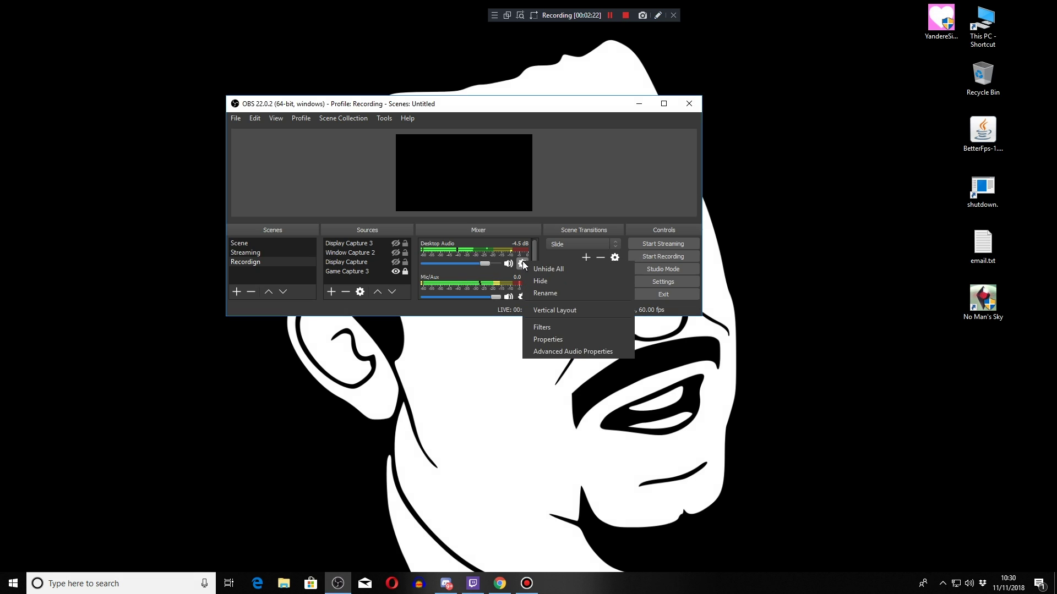
Step: In Advanced Audio Properties, move Desktop Audio from track 2 to track 1, then close
click(585, 356)
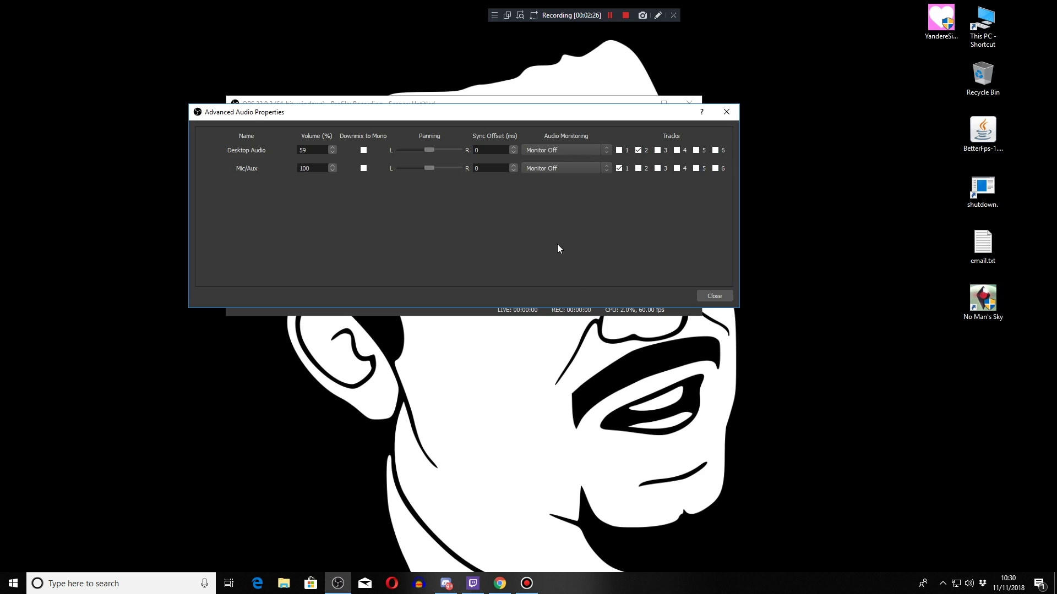
key(ctrl+shift+d)
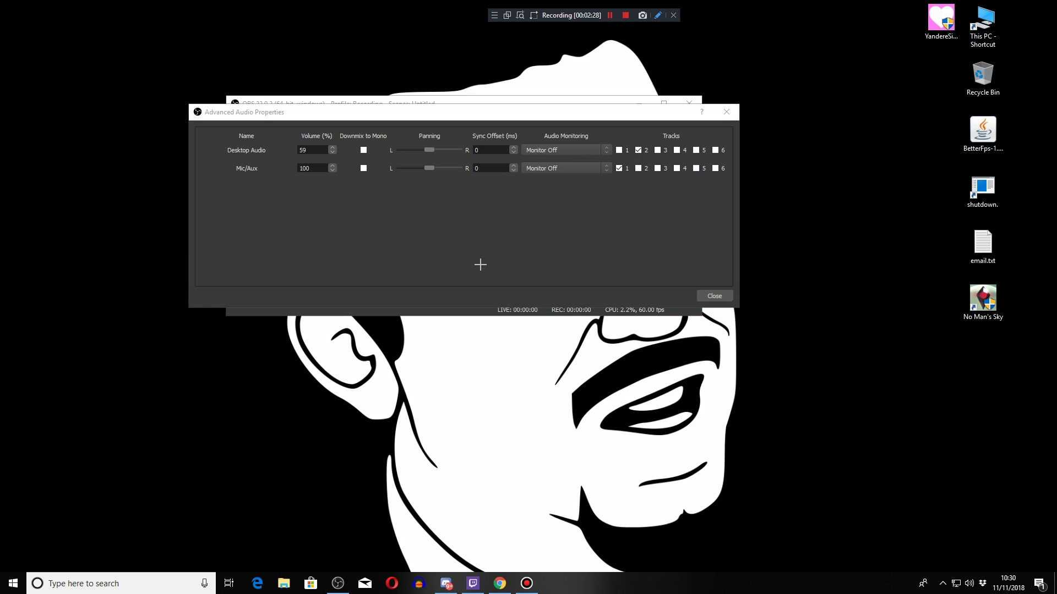
mouse_move(480, 264)
mouse_down()
mouse_move(630, 175)
mouse_move(616, 173)
mouse_up()
key(ctrl+z)
drag(799, 277, 639, 149)
drag(523, 261, 615, 173)
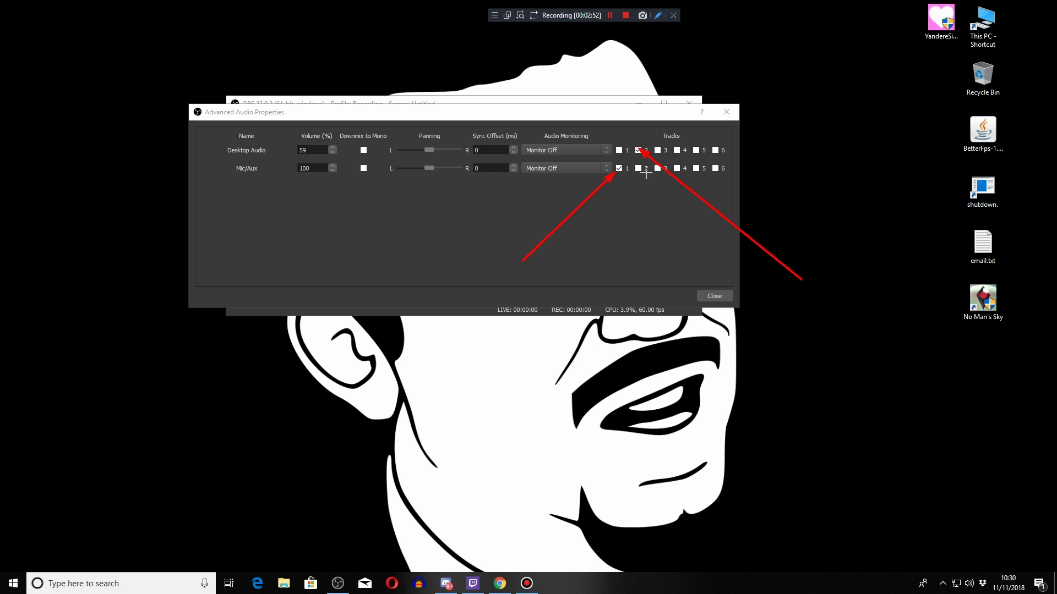
key(Escape)
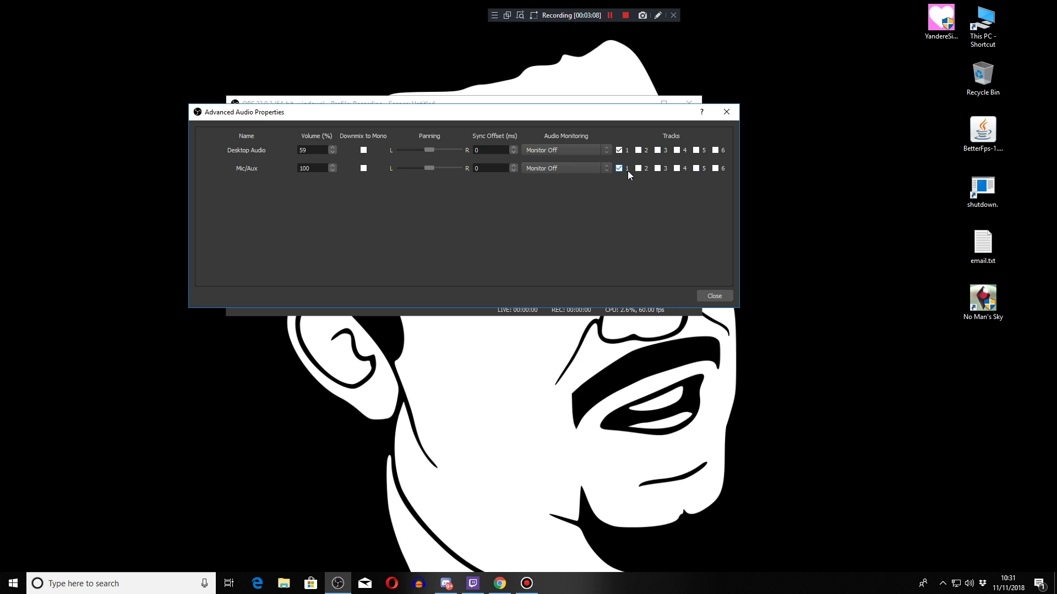
click(715, 296)
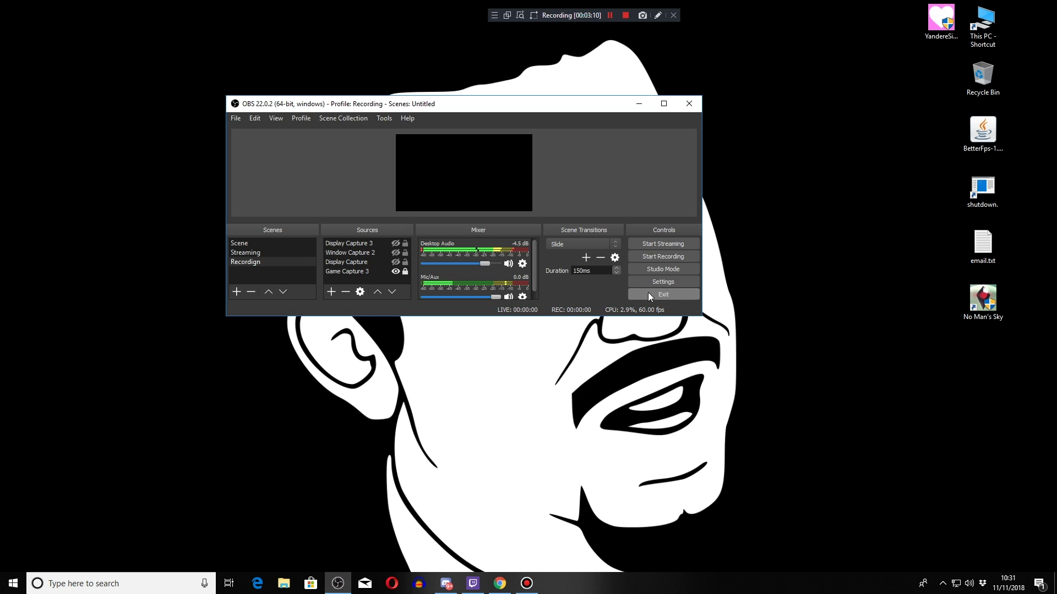
key(ctrl+alt+d)
drag(632, 292, 662, 280)
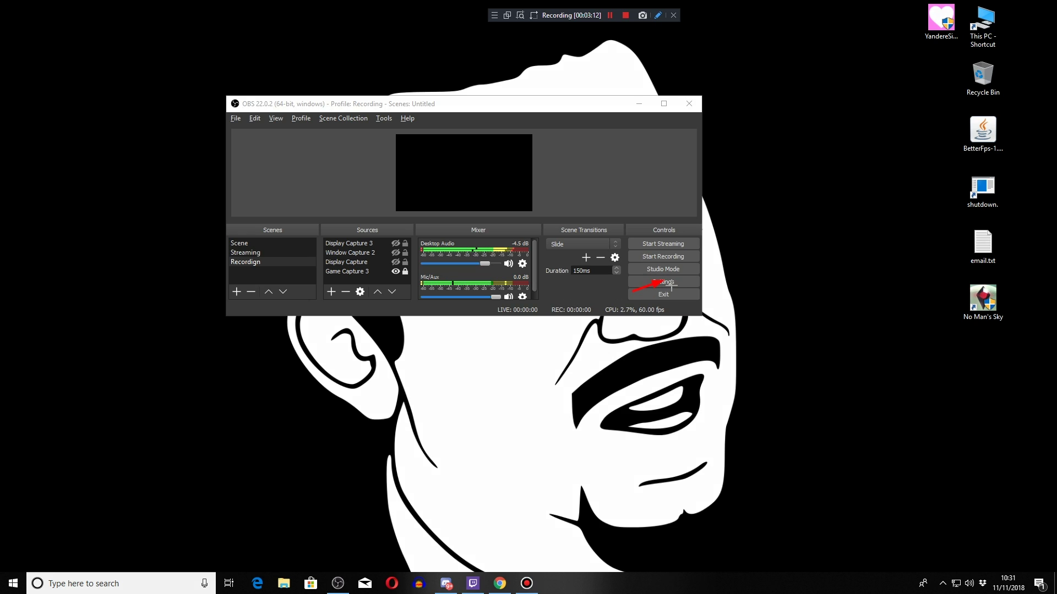
key(ctrl+alt+d)
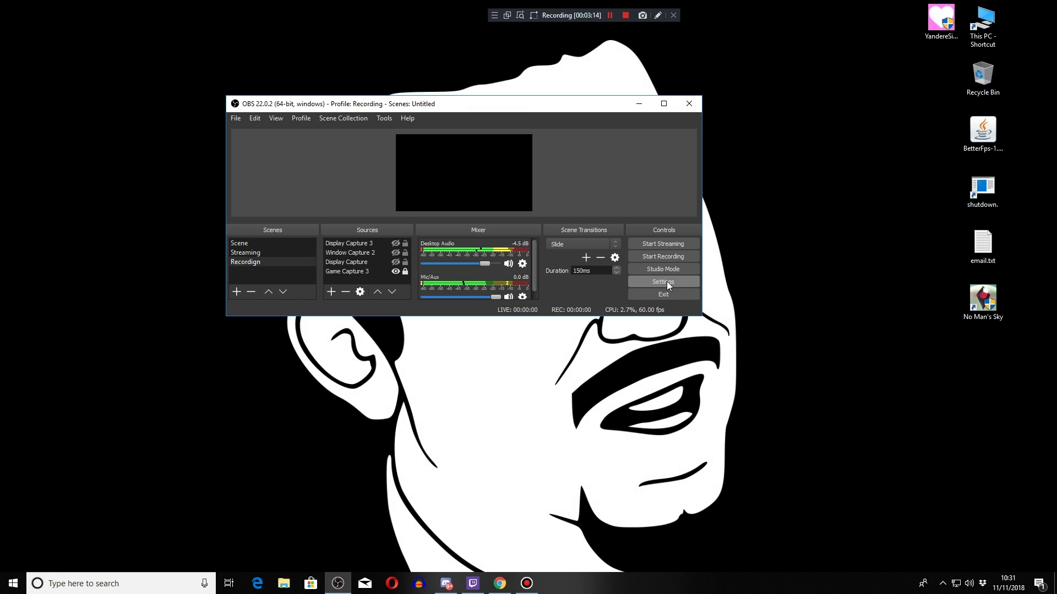
click(664, 282)
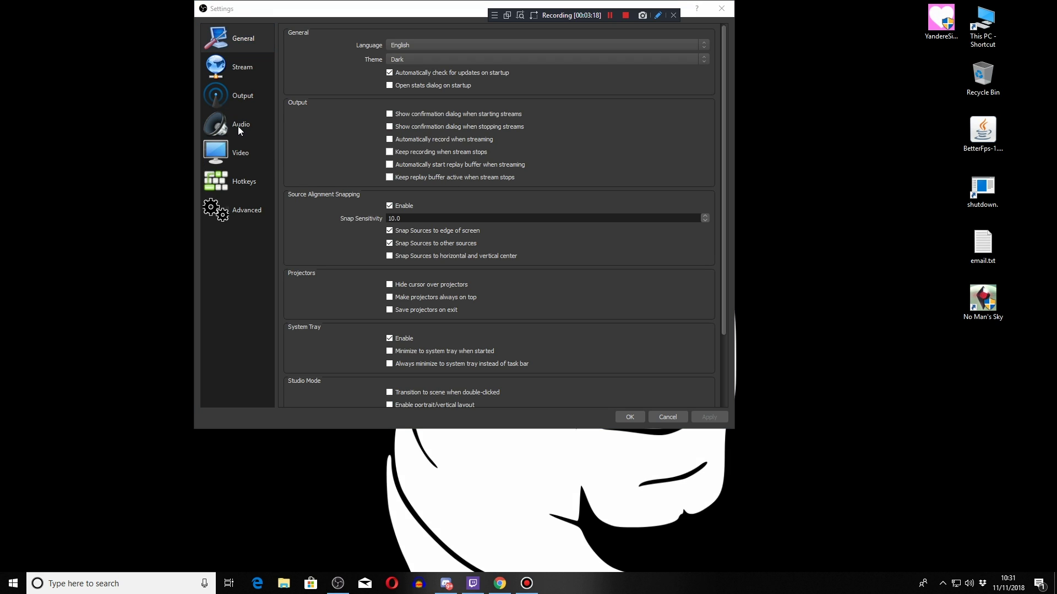
key(ctrl+alt+d)
drag(413, 176, 225, 121)
key(ctrl+alt+d)
click(233, 128)
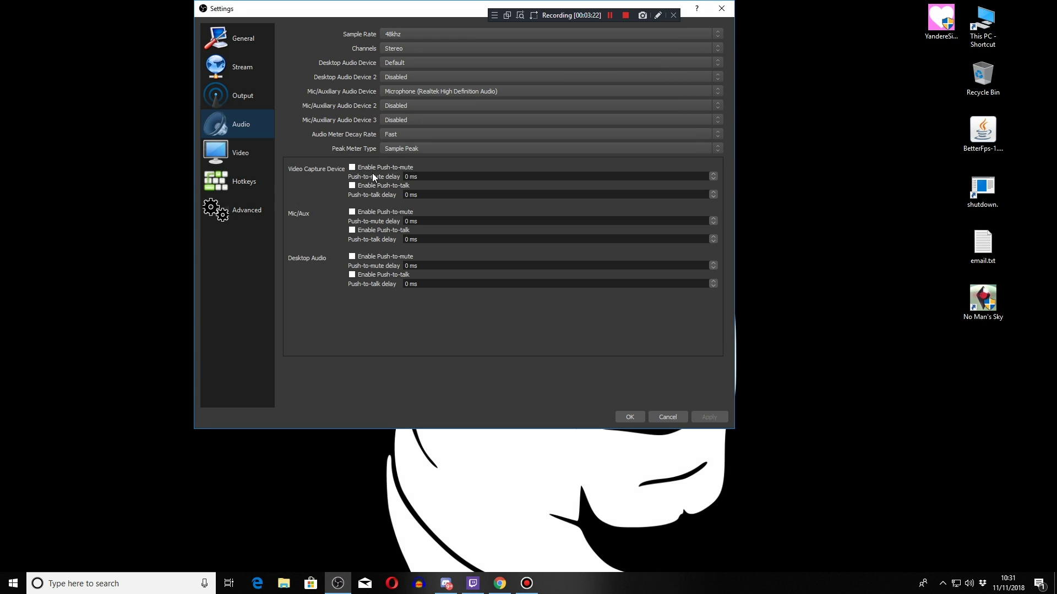
key(ctrl+alt+d)
drag(462, 201, 249, 105)
key(ctrl+alt+d)
click(246, 96)
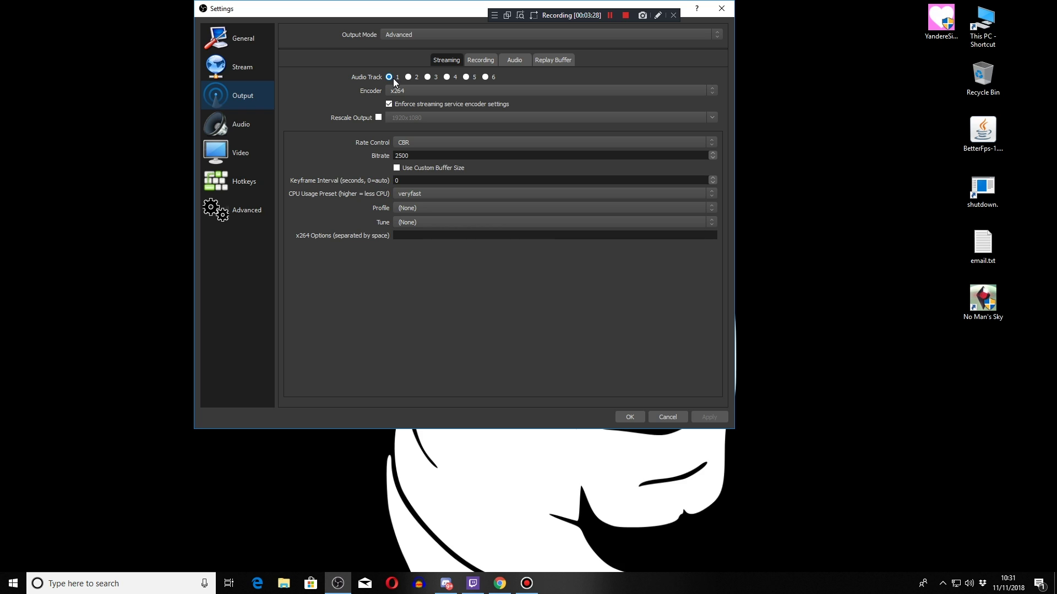
click(667, 416)
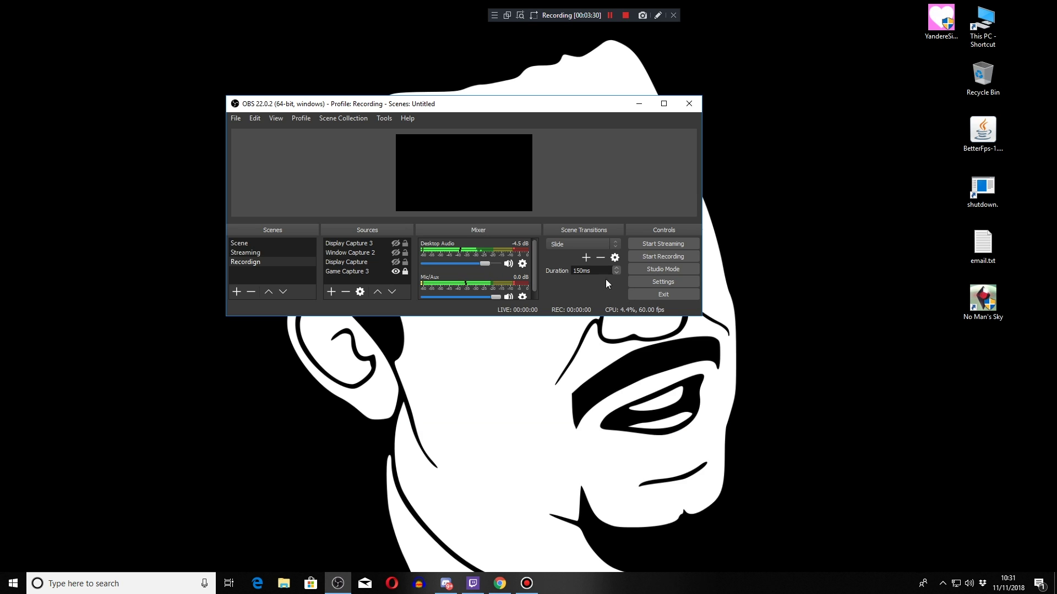
Step: Reopen Advanced Audio Properties from Mic/Aux to verify both sources are on track 1
click(523, 296)
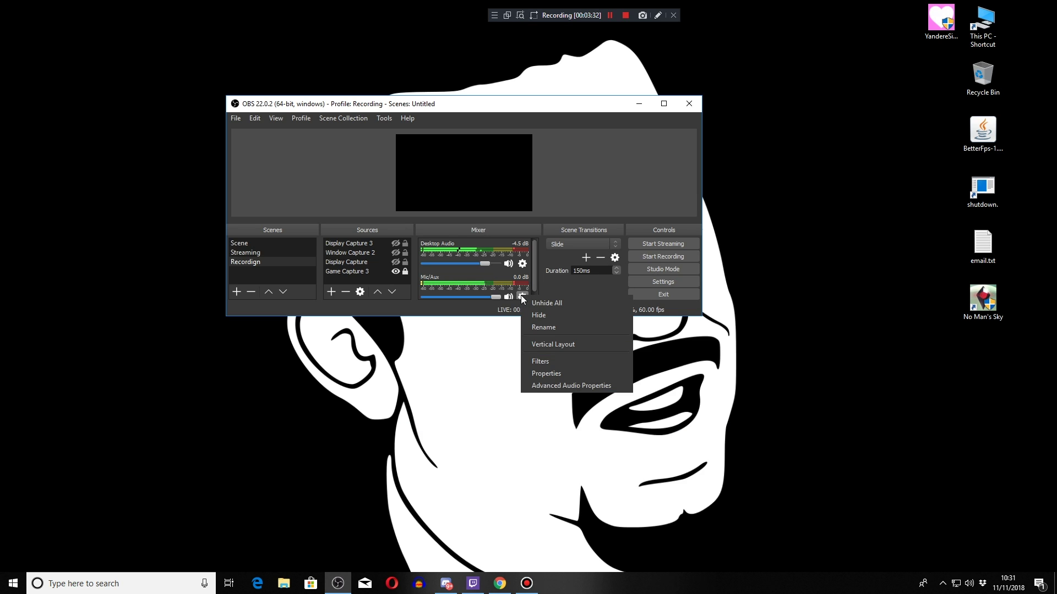
click(567, 385)
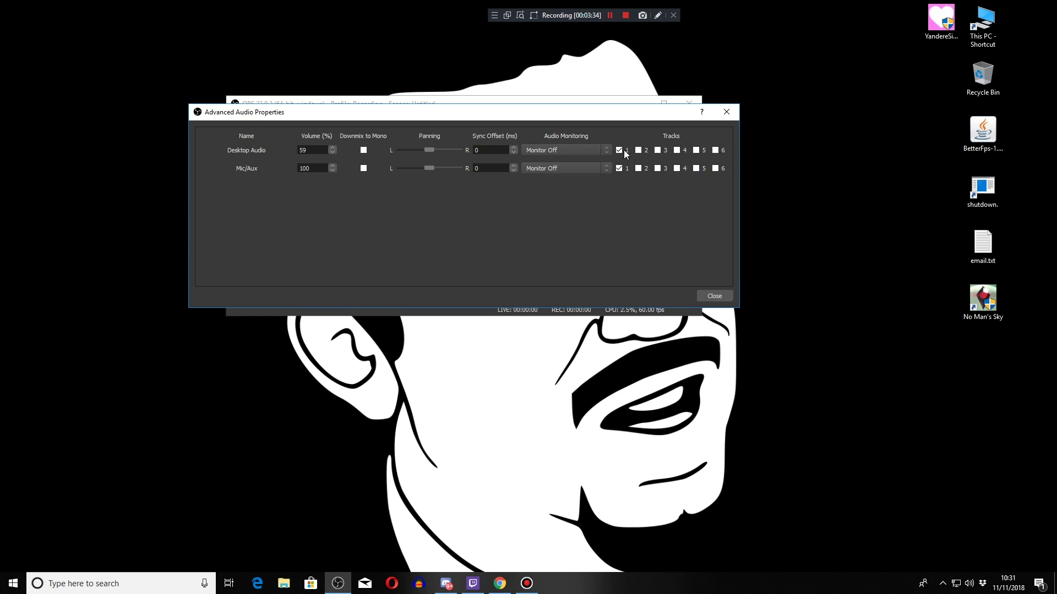